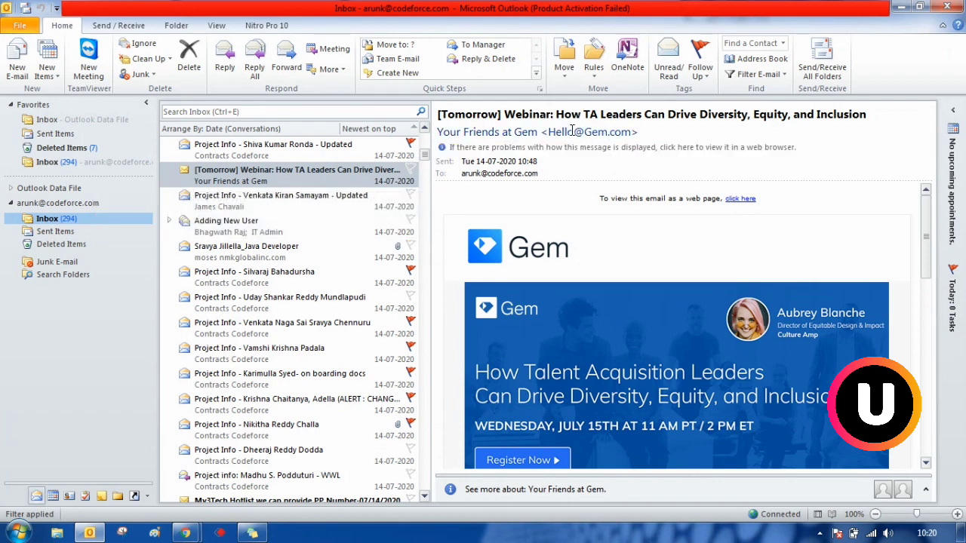
# - Start a new rule from the Gem webinar email for mail sent by Your Friends at Gem
pyautogui.rightClick(317, 175)
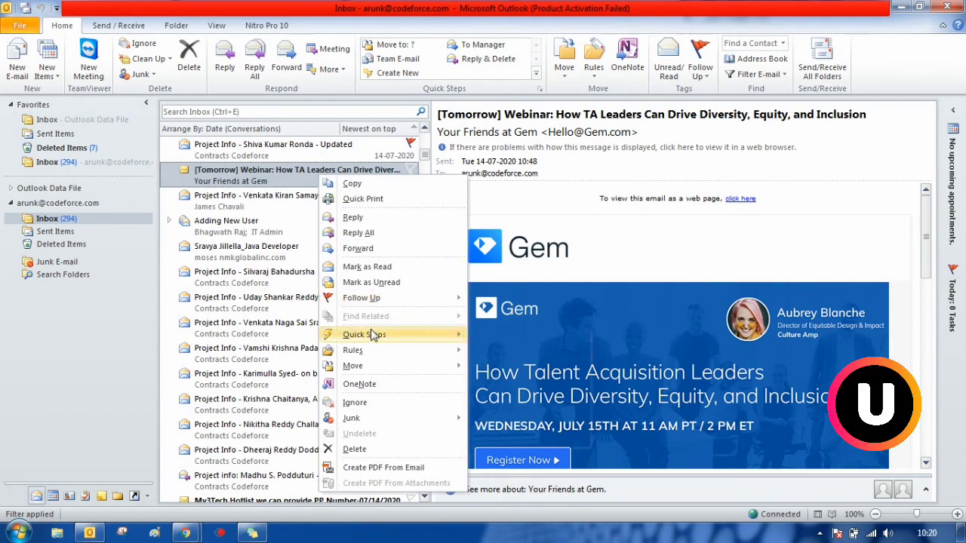
pyautogui.moveTo(370, 352)
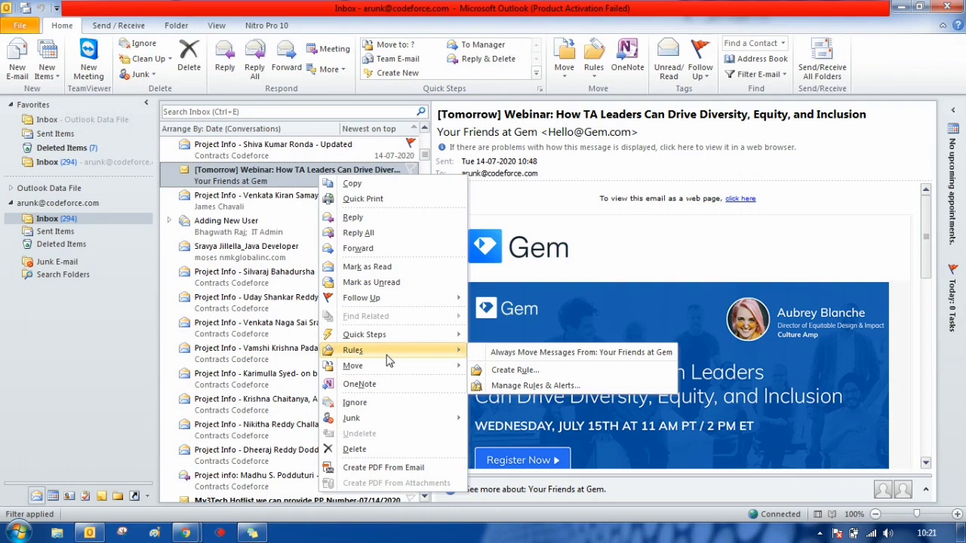
pyautogui.click(513, 370)
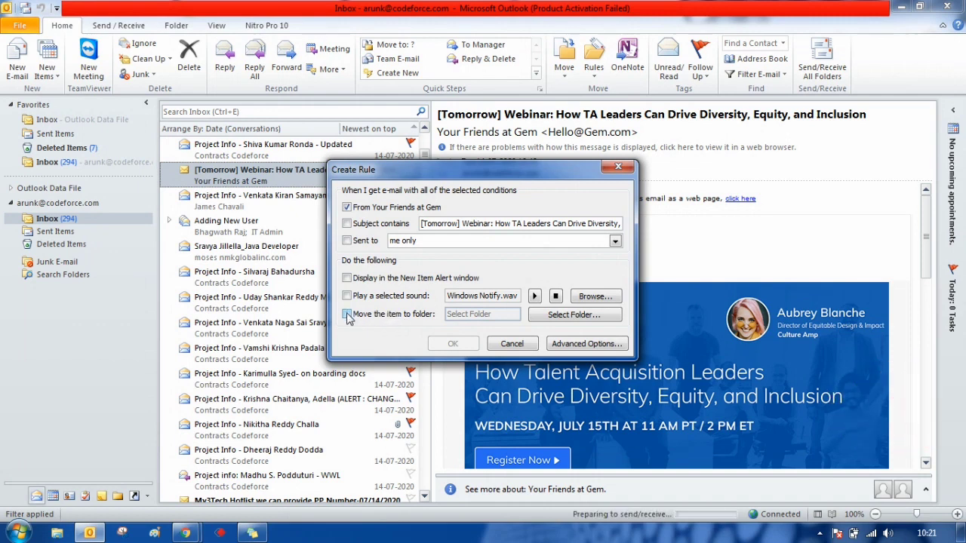
# - Have the rule move matching mail into a new 'Gem' folder created under Inbox
pyautogui.click(348, 316)
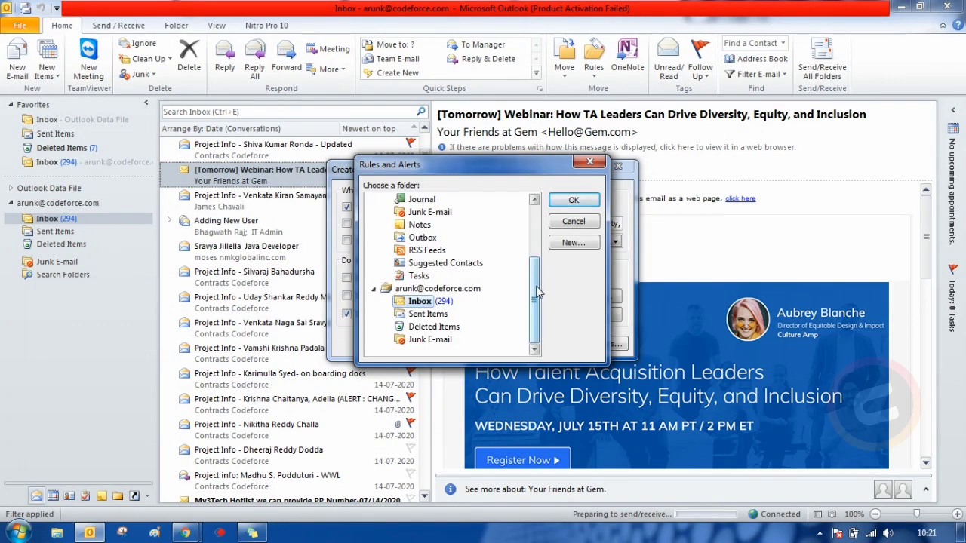
pyautogui.moveTo(536, 291)
pyautogui.mouseDown()
pyautogui.moveTo(538, 202)
pyautogui.moveTo(538, 285)
pyautogui.mouseUp()
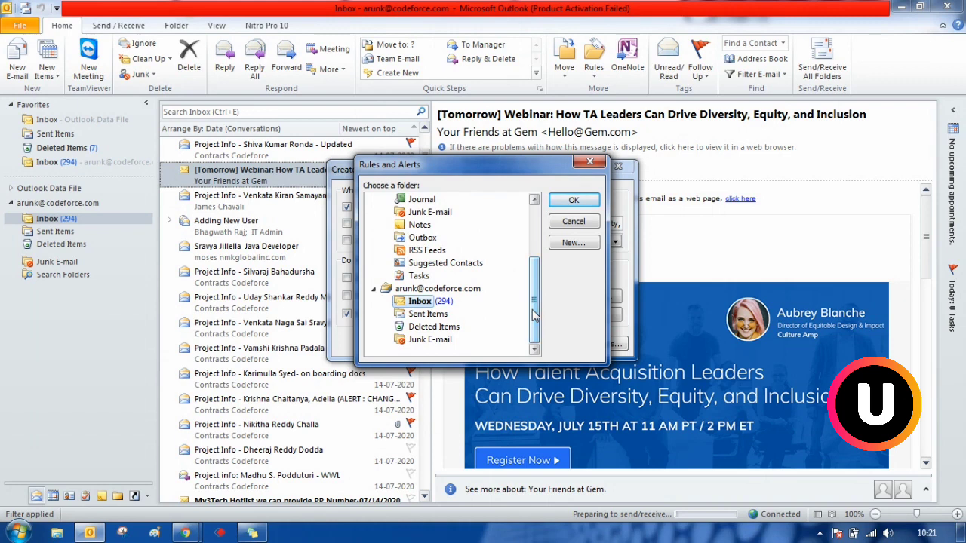
pyautogui.click(574, 243)
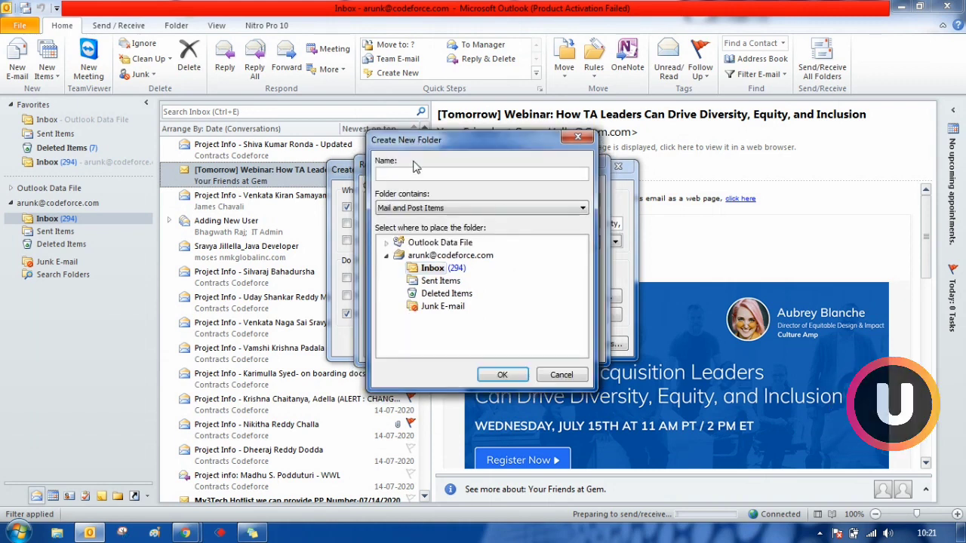
pyautogui.write('G')
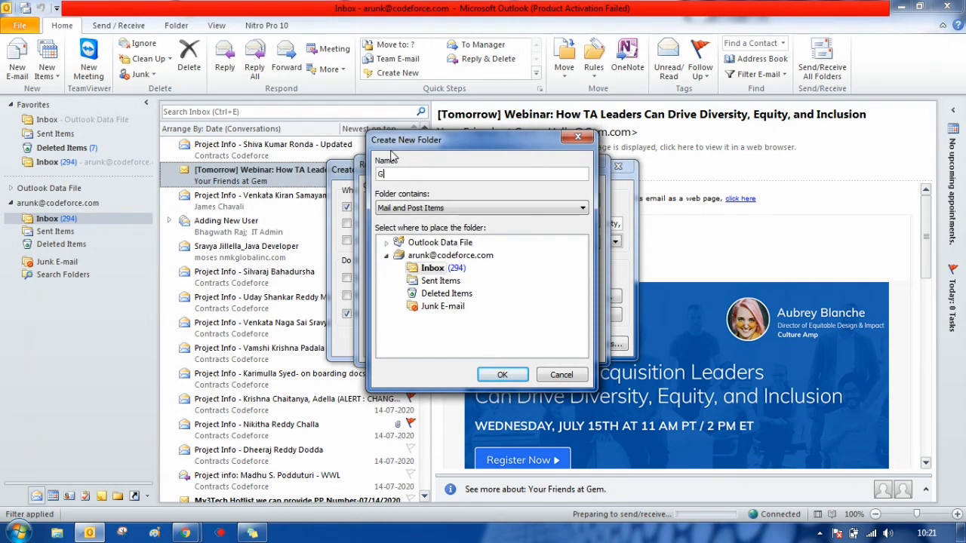
pyautogui.write('em')
pyautogui.click(503, 375)
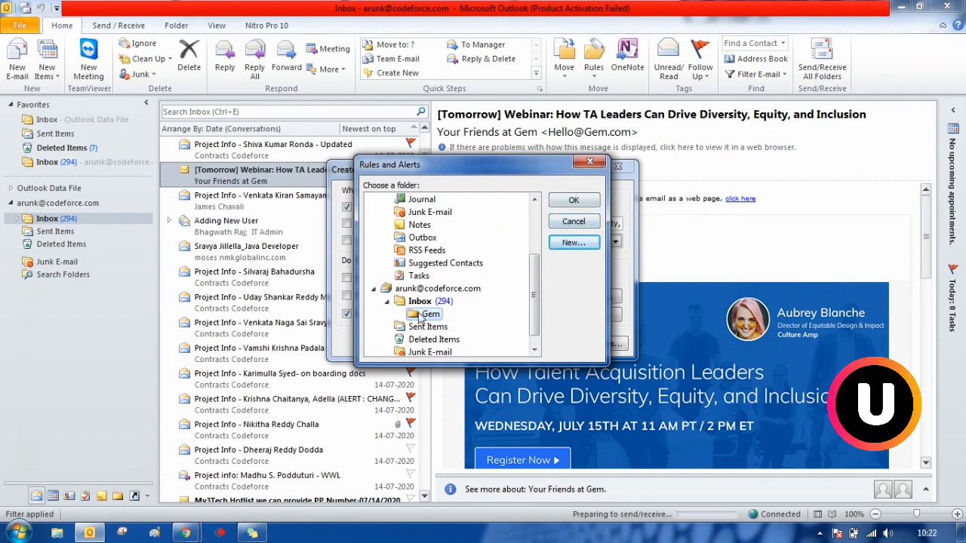
pyautogui.click(572, 201)
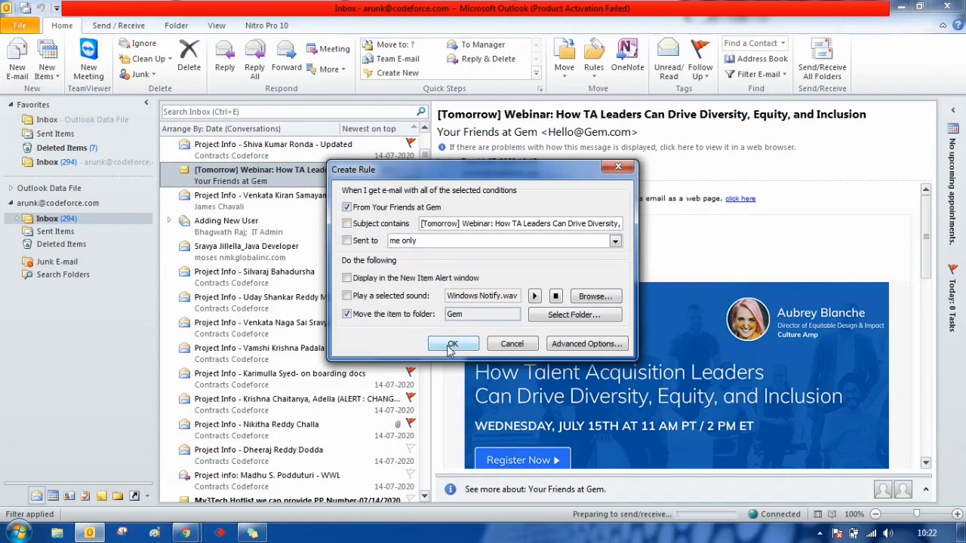
# - Save the Gem rule and run it now on messages already in the Inbox
pyautogui.click(451, 345)
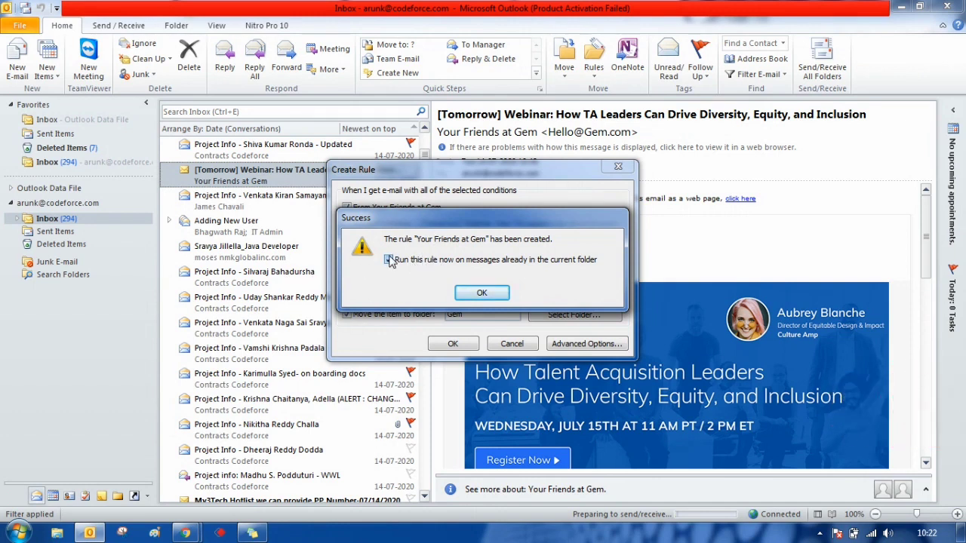
pyautogui.click(389, 260)
pyautogui.click(471, 293)
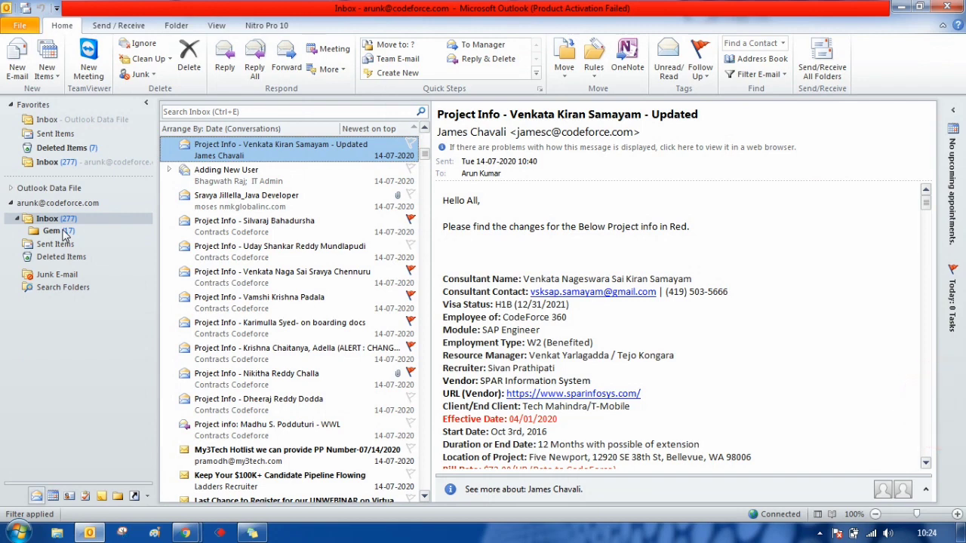
# - Open the Gem folder under Inbox to view the moved Your Friends at Gem messages
pyautogui.click(60, 232)
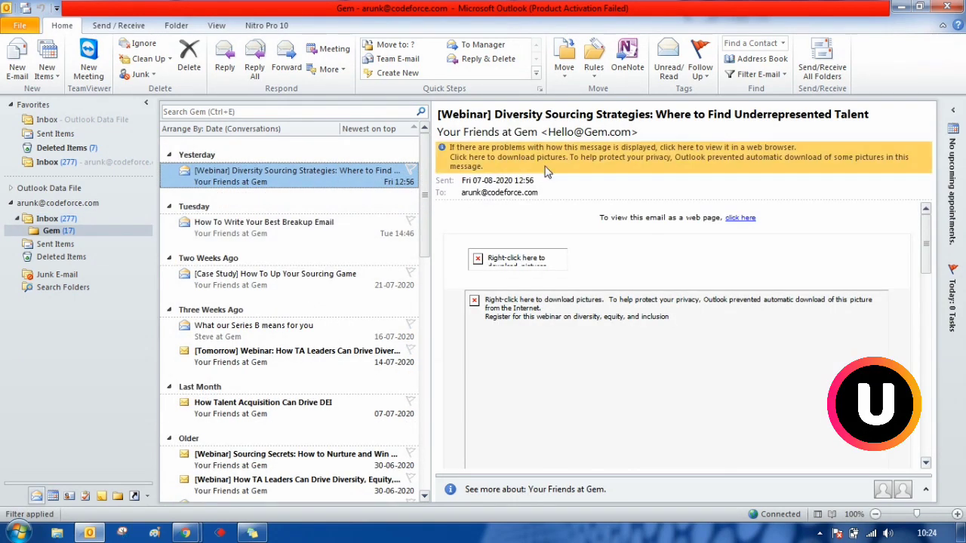
pyautogui.moveTo(624, 133)
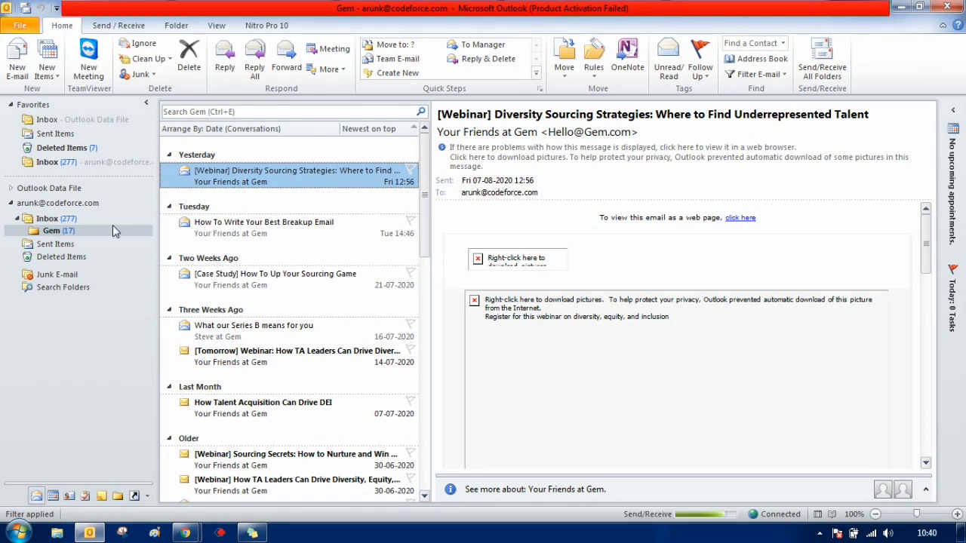
# - Create a meeting request from New Items, then place the cursor in the empty Subject and Location fields
pyautogui.click(58, 82)
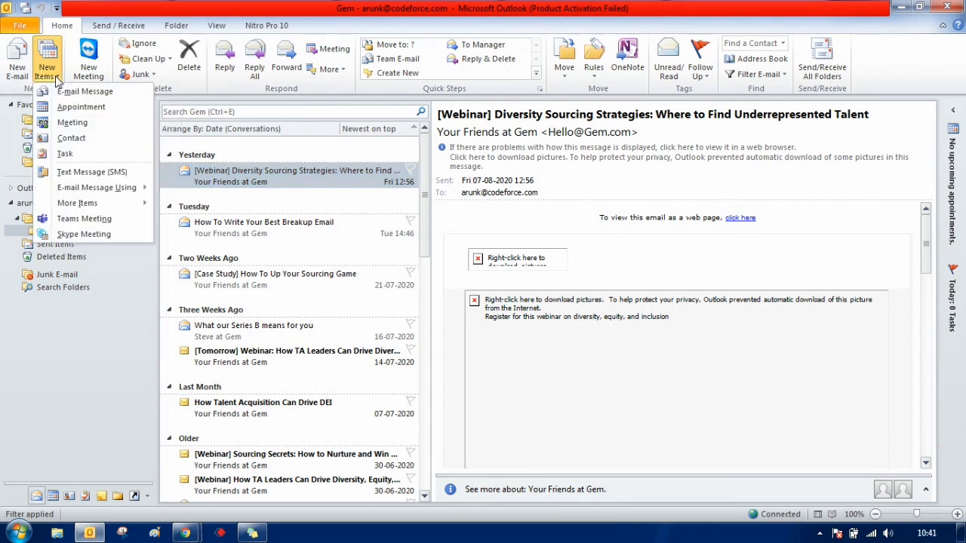
pyautogui.click(74, 123)
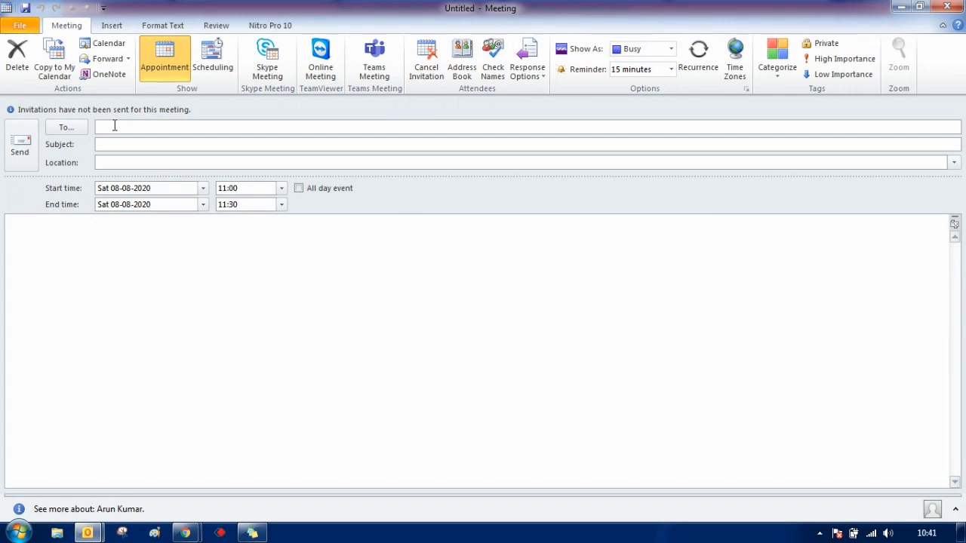
pyautogui.click(109, 147)
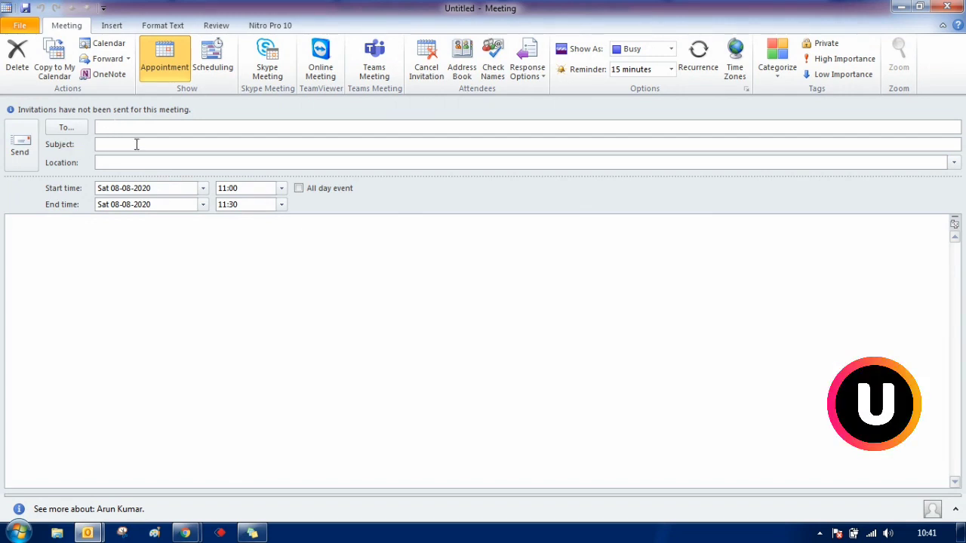
pyautogui.click(123, 163)
# - Show the meeting's time zones and change Eastern Time to Mid-Atlantic, keeping the 11:00 start
pyautogui.click(744, 65)
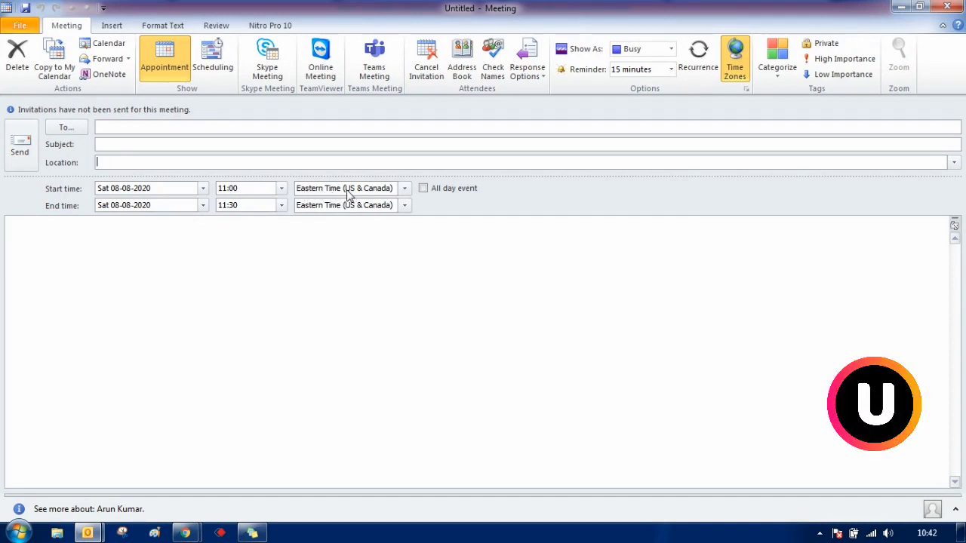
pyautogui.click(283, 189)
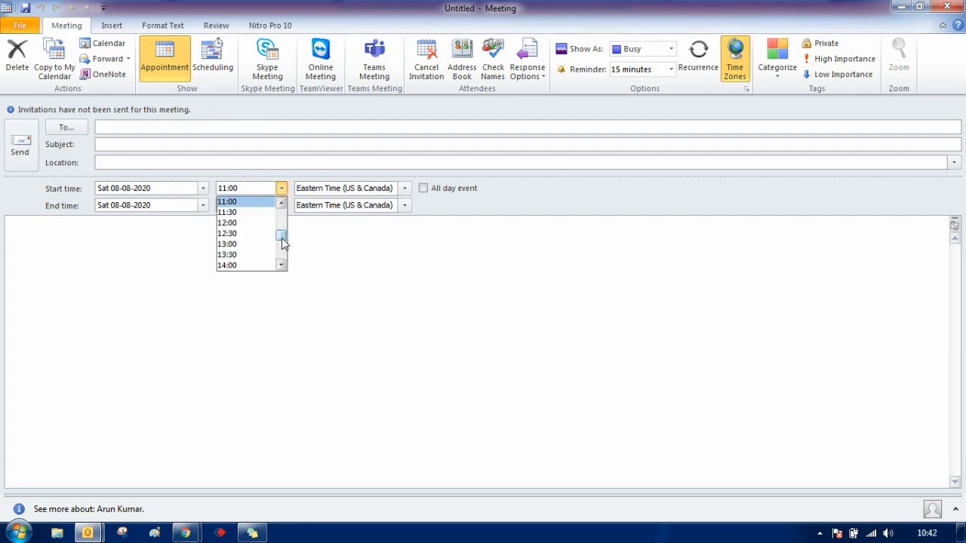
pyautogui.moveTo(283, 234)
pyautogui.mouseDown()
pyautogui.moveTo(283, 261)
pyautogui.moveTo(282, 251)
pyautogui.mouseUp()
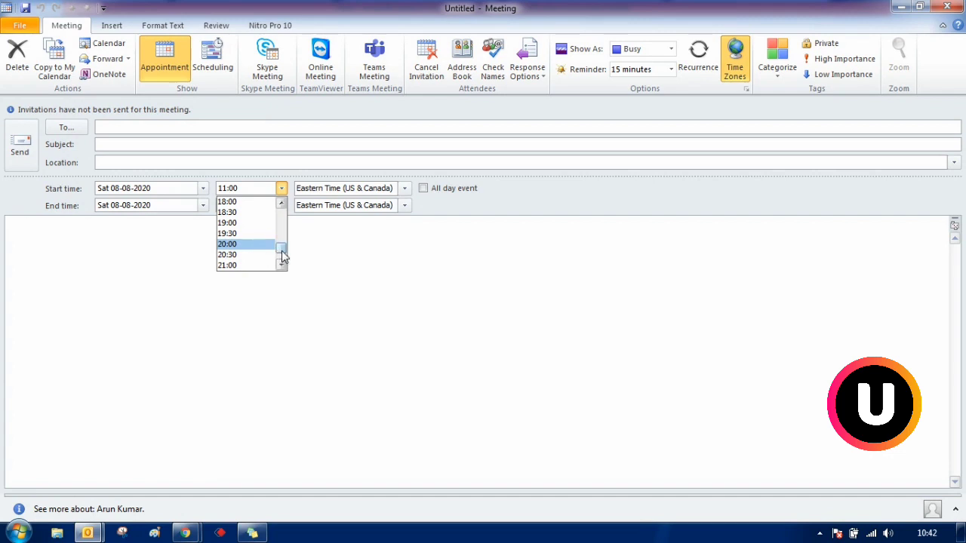
pyautogui.moveTo(283, 257); pyautogui.dragTo(281, 245)
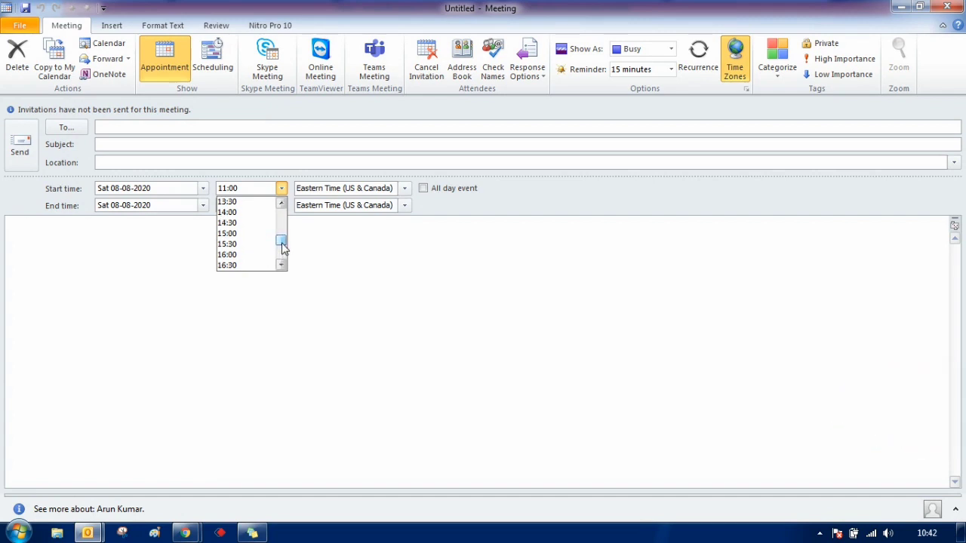
pyautogui.click(370, 226)
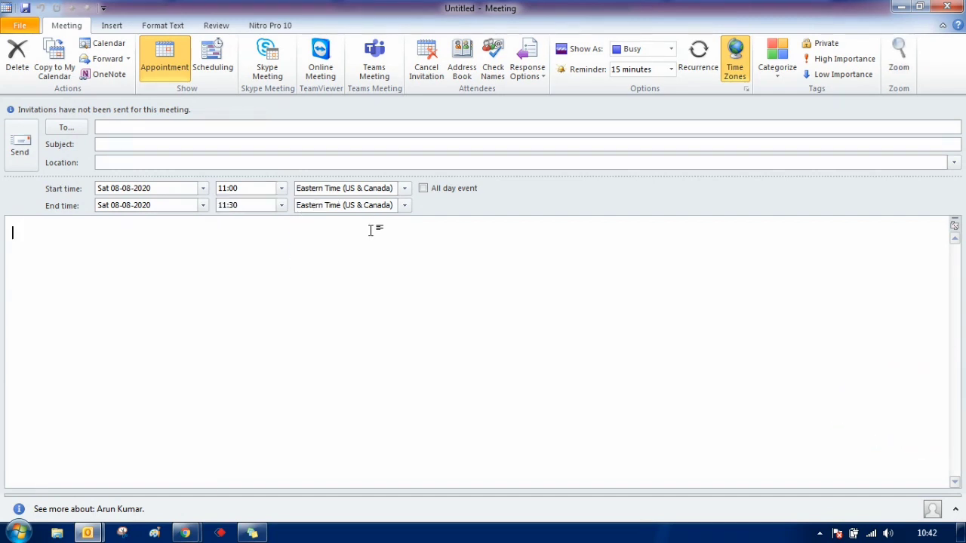
pyautogui.click(406, 188)
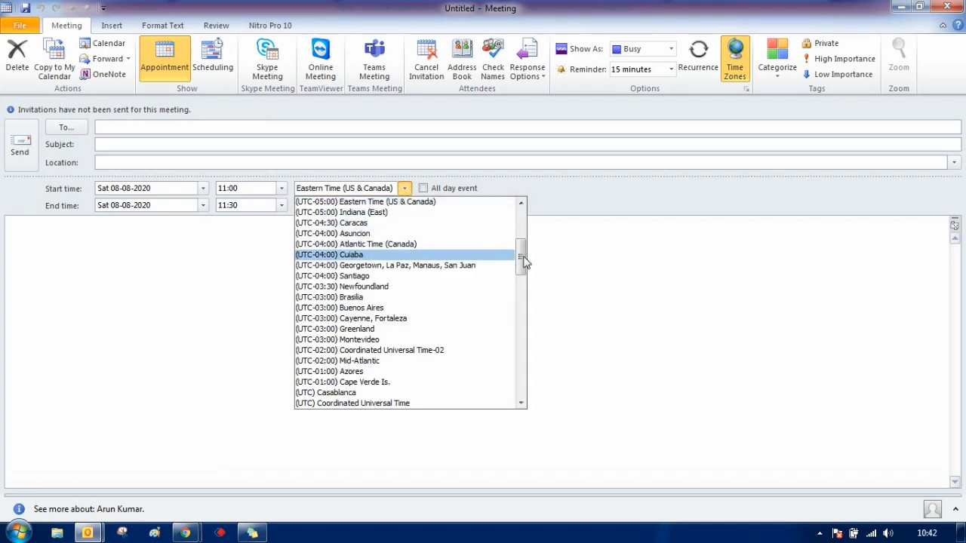
pyautogui.moveTo(524, 262); pyautogui.dragTo(519, 274)
pyautogui.click(511, 283)
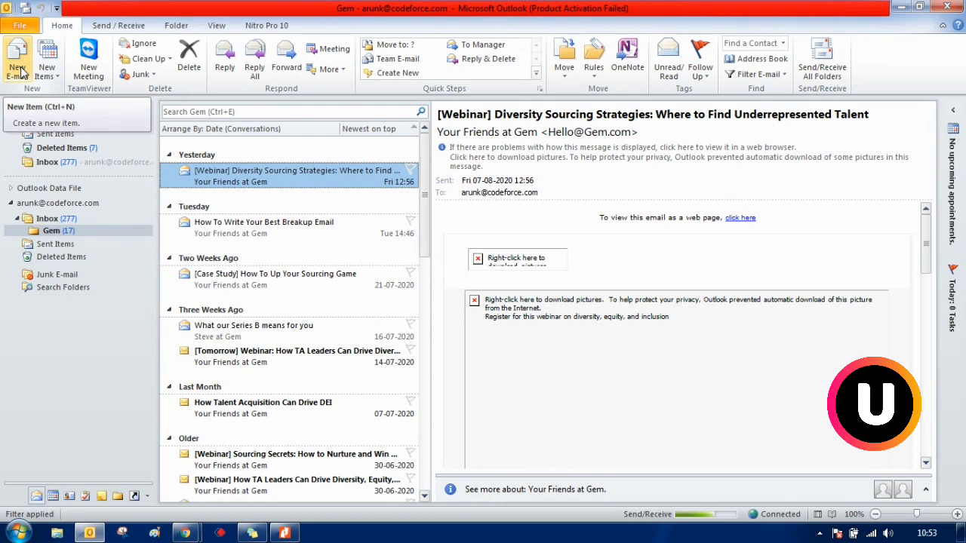
# - From a new blank email, open Signatures and Stationery through the Signature menu
pyautogui.hotkey('ctrl', 'n')
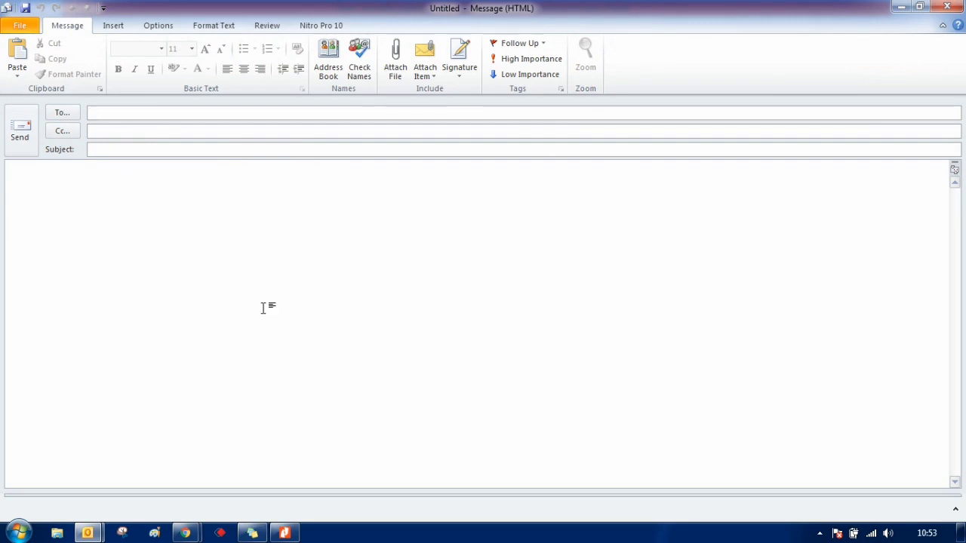
pyautogui.click(463, 69)
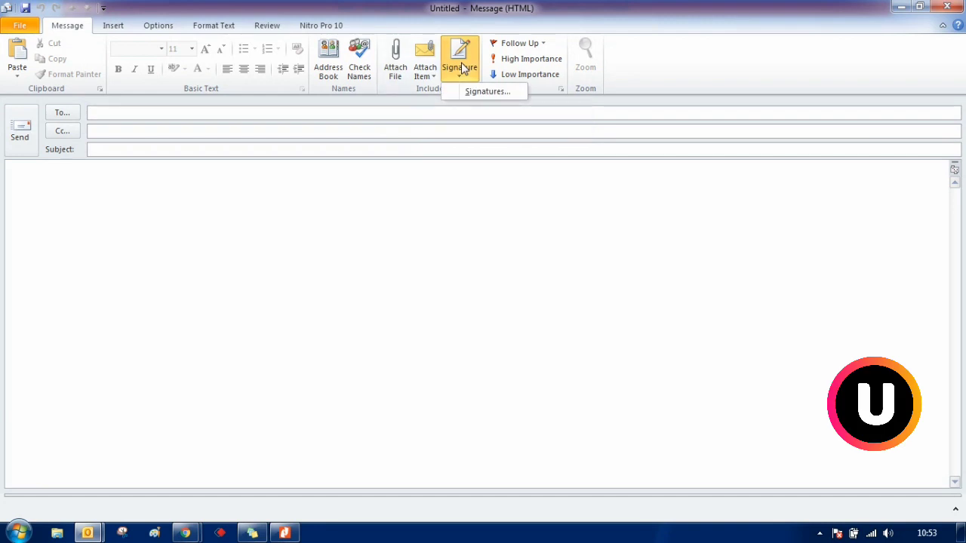
pyautogui.click(470, 92)
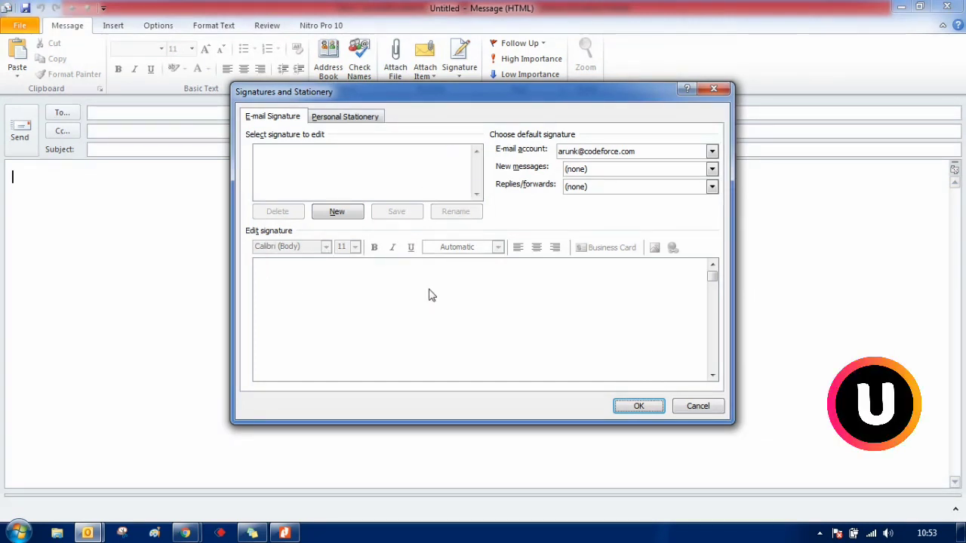
# - Add a new named signature reading 'Thanks & Regards' over the sender's full name, then save it
pyautogui.click(348, 214)
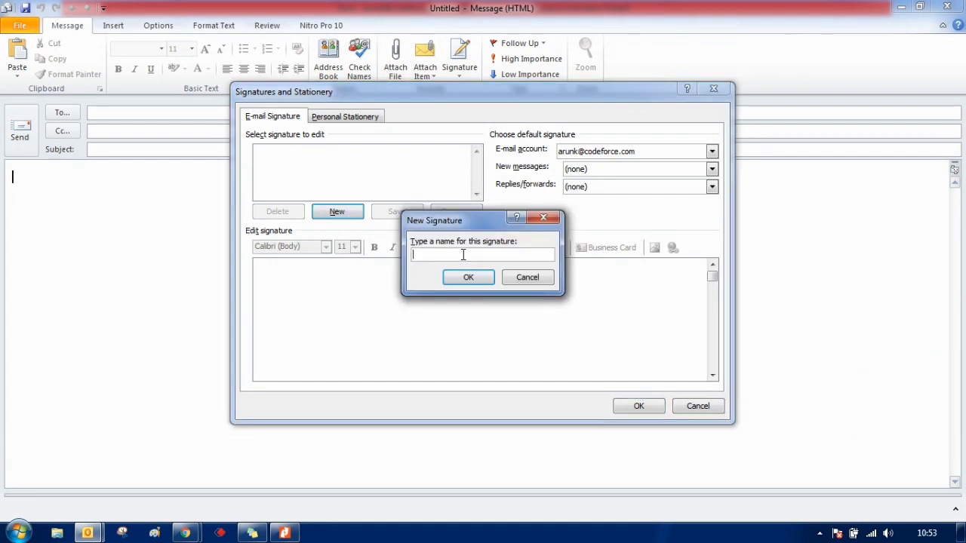
pyautogui.write('Arun')
pyautogui.press('Return')
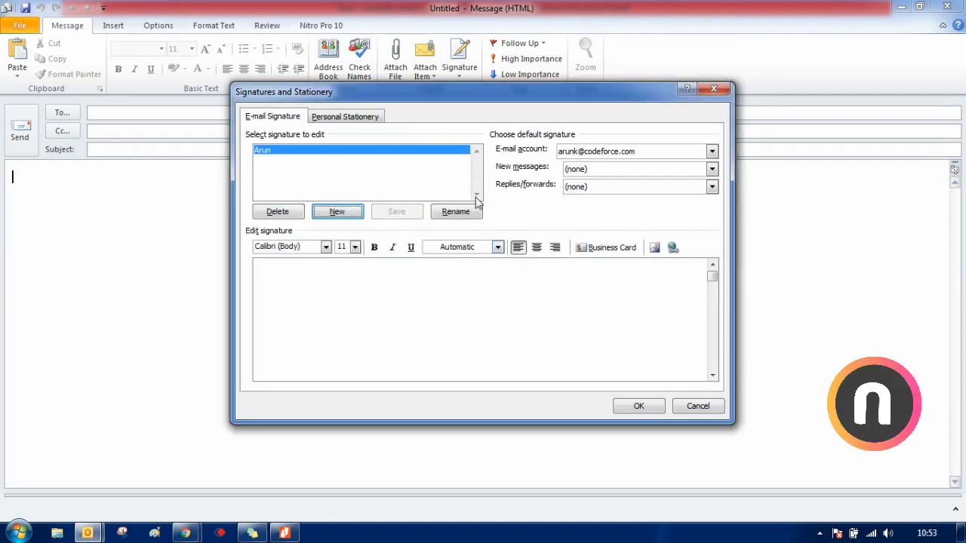
pyautogui.click(299, 288)
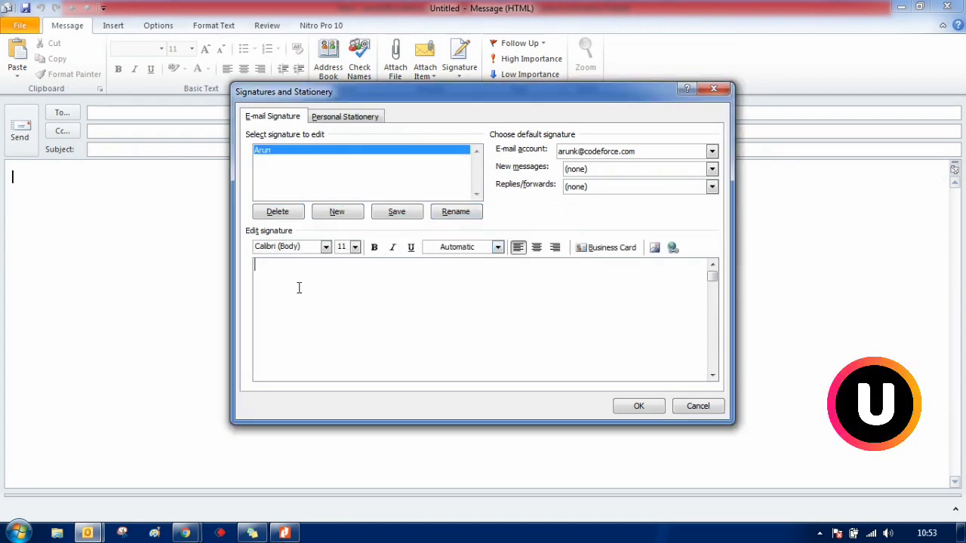
pyautogui.press('Return')
pyautogui.write('Thanks')
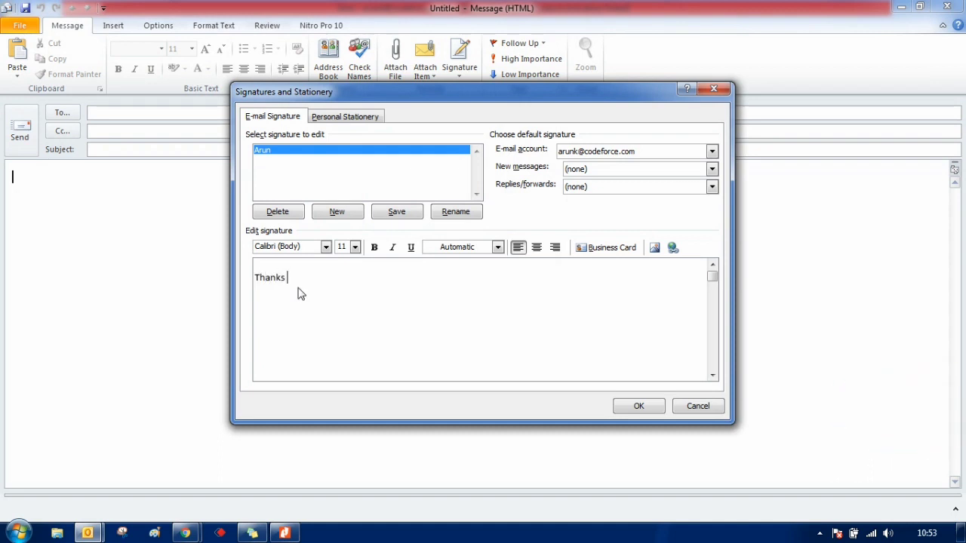
pyautogui.write(' & Regards')
pyautogui.press('Return')
pyautogui.write('Arun Kumar')
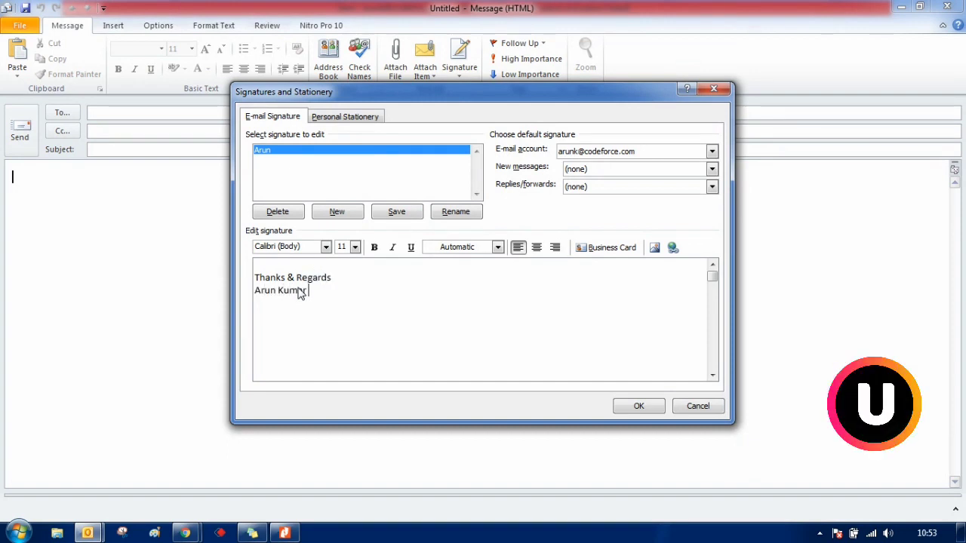
pyautogui.write(' Bethi')
pyautogui.press('Return')
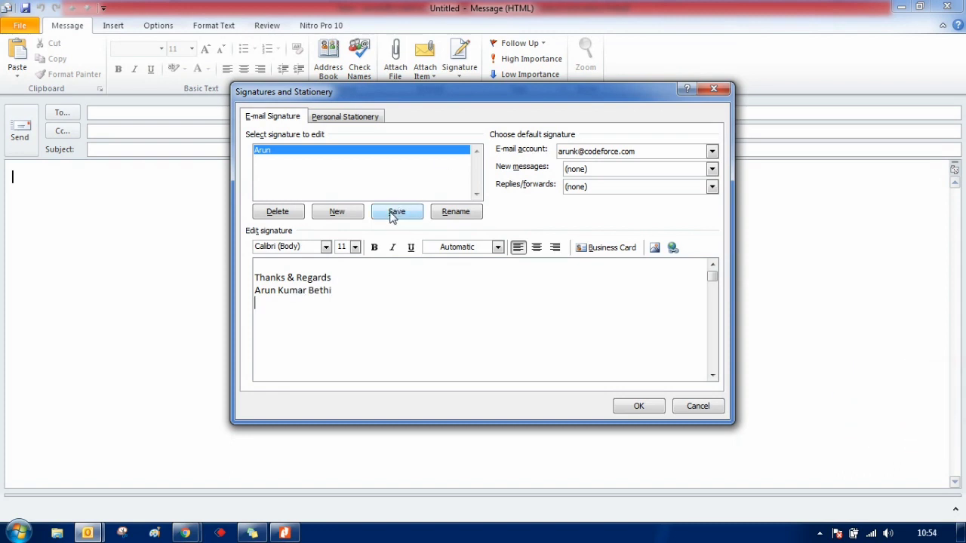
pyautogui.click(391, 214)
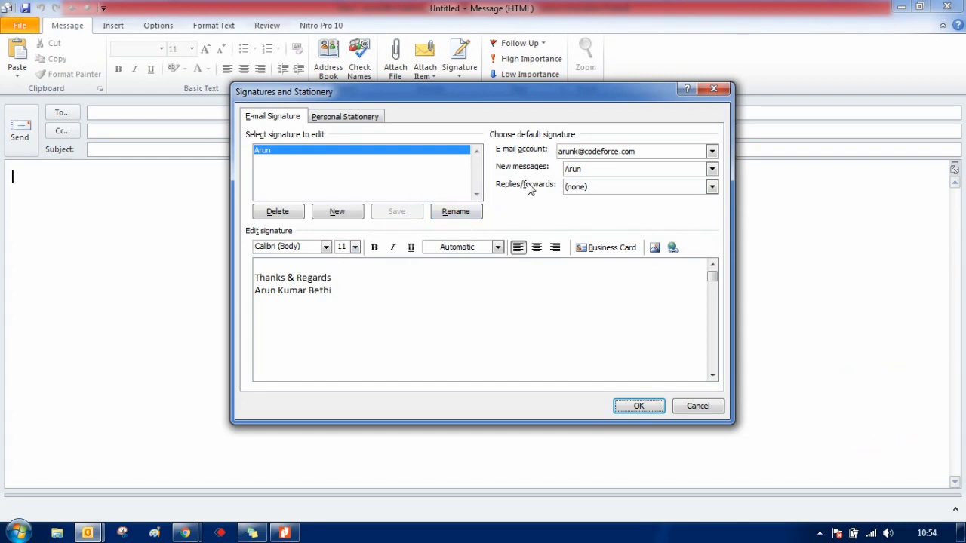
# - Set the new signature for replies and forwards and confirm the signature settings with OK
pyautogui.click(592, 188)
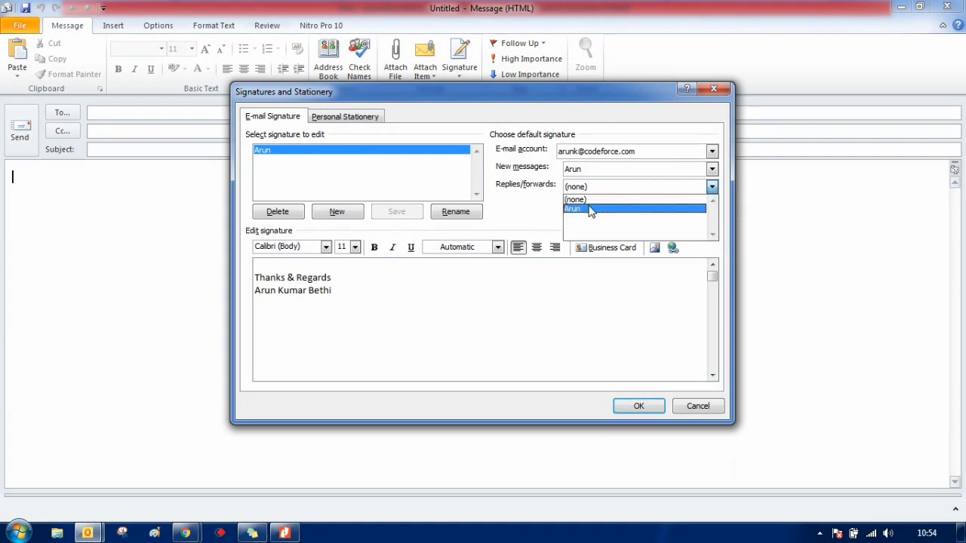
pyautogui.click(591, 209)
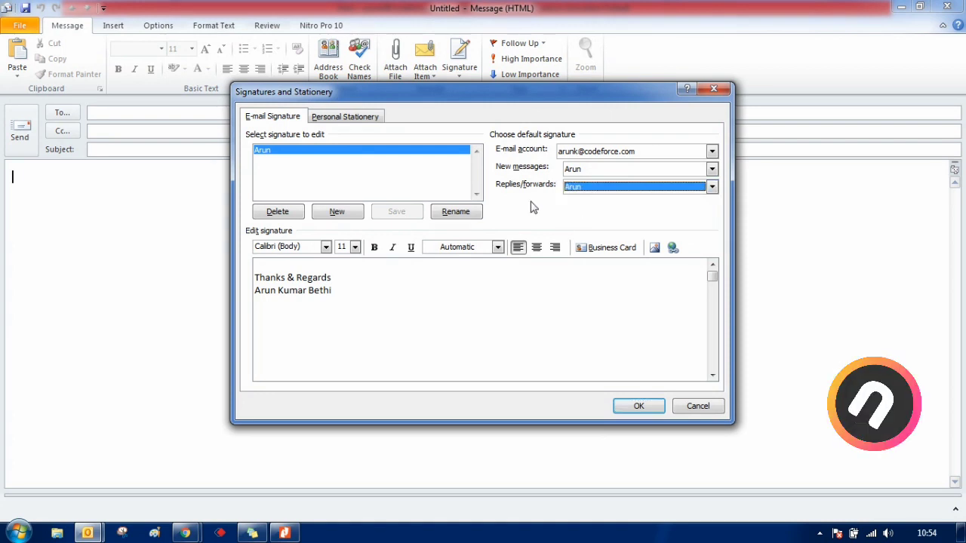
pyautogui.click(638, 405)
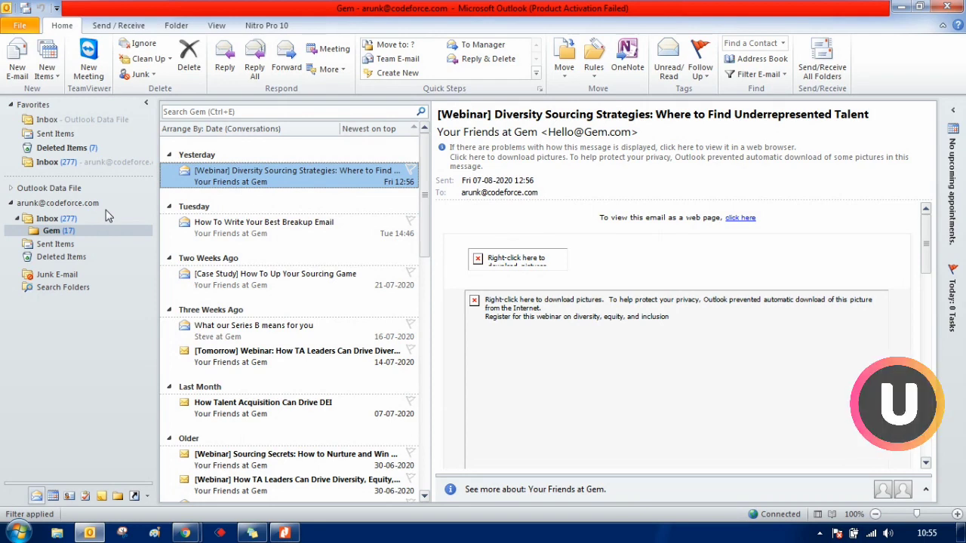
# - Open a New E-mail that already has the 'Thanks & Regards' signature in its body
pyautogui.click(21, 60)
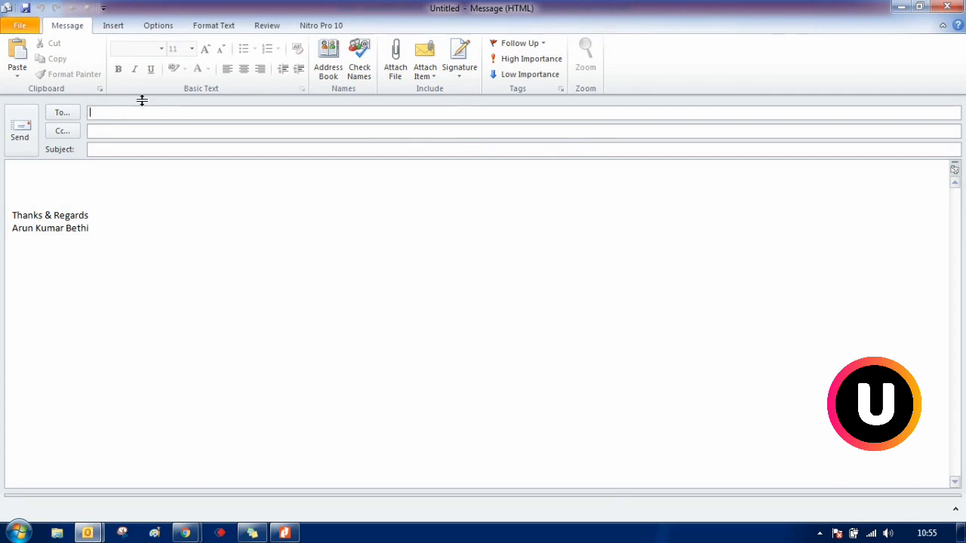
# - Attach Accenture Flowdown.docx from the Data (D:) drive using Insert > Attach File
pyautogui.click(116, 27)
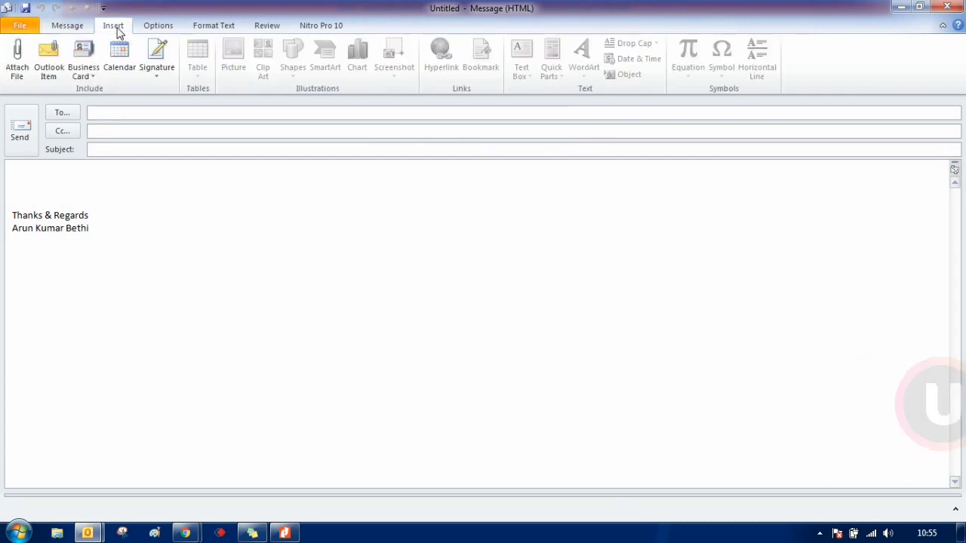
pyautogui.click(22, 66)
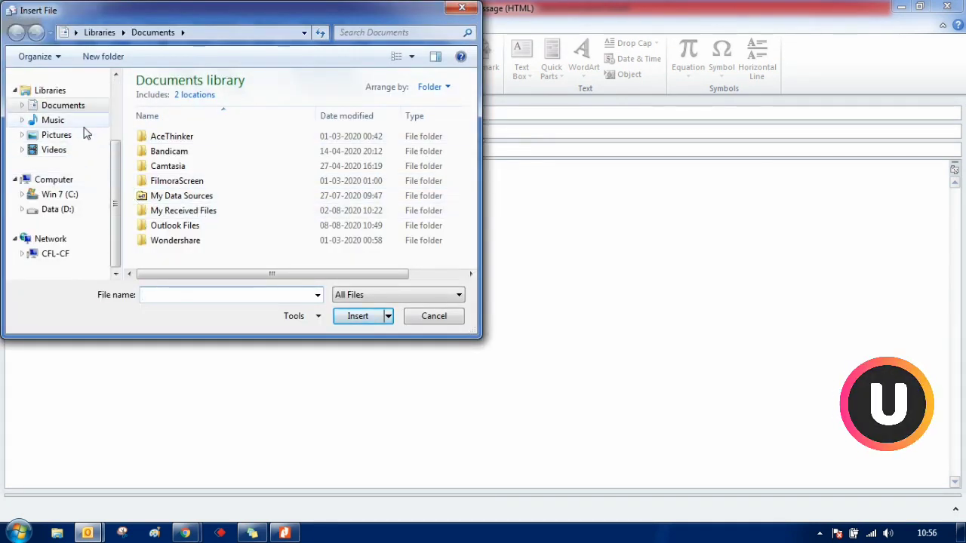
pyautogui.click(84, 212)
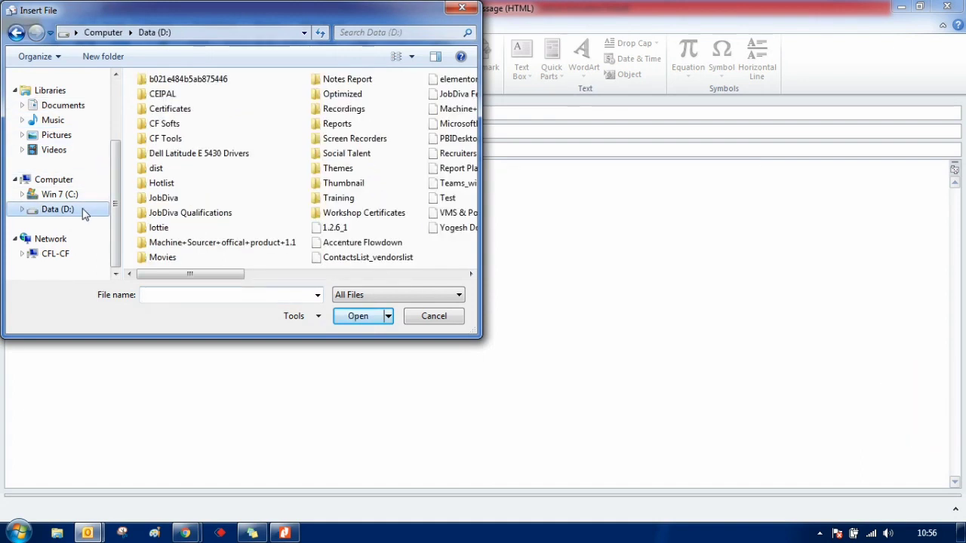
pyautogui.click(349, 246)
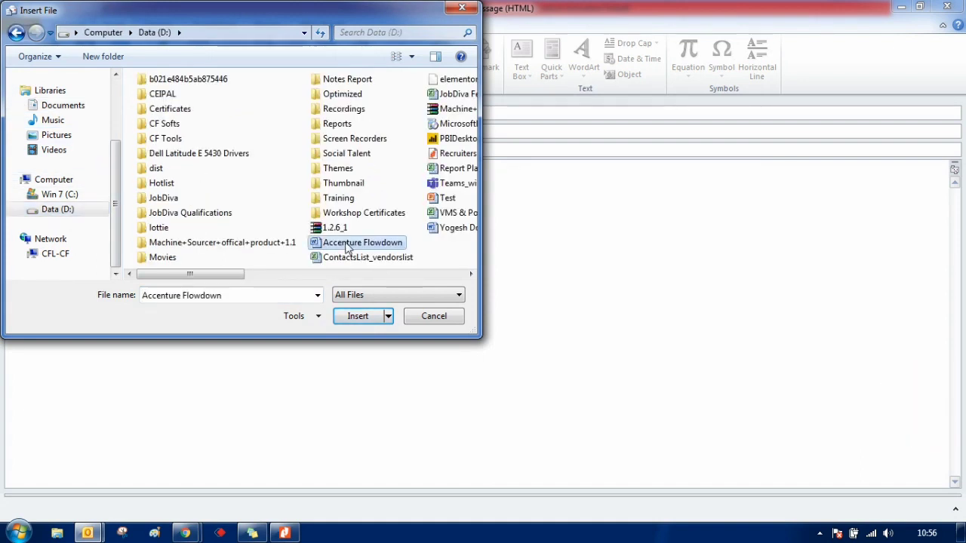
pyautogui.doubleClick(347, 245)
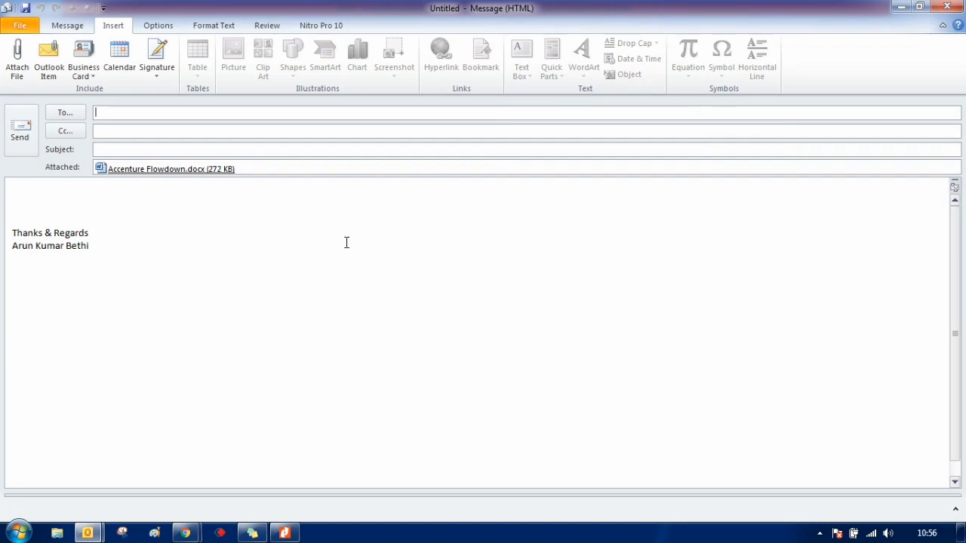